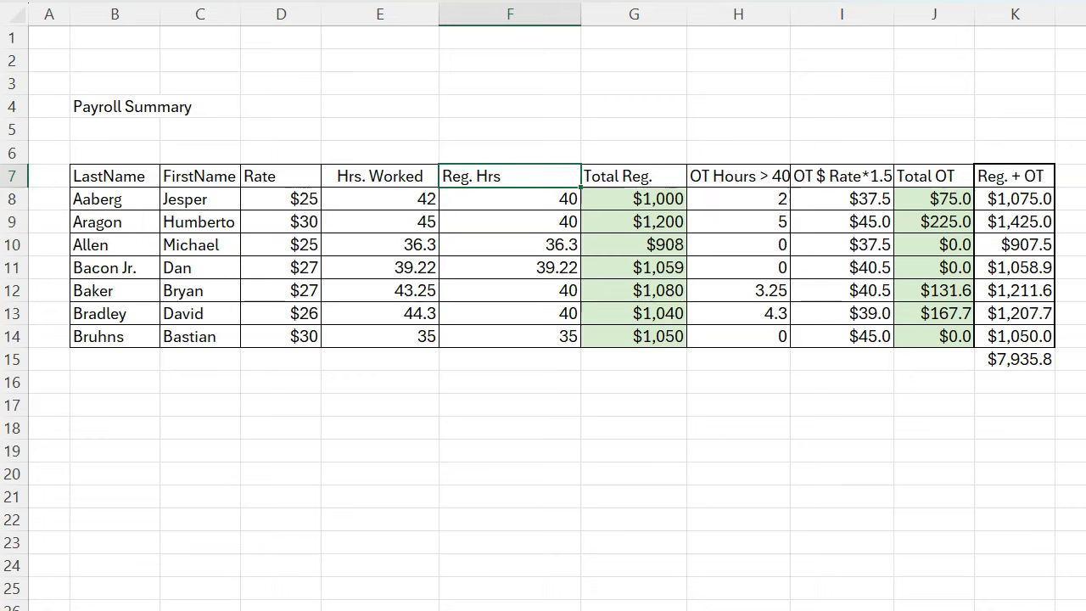
- Examine the payroll table's rate, regular-hours, overtime-hours, Total Reg., Total OT and Reg. + OT columns, including the worked and overtime hours in row 9
left_click_drag(491, 199, 492, 333)
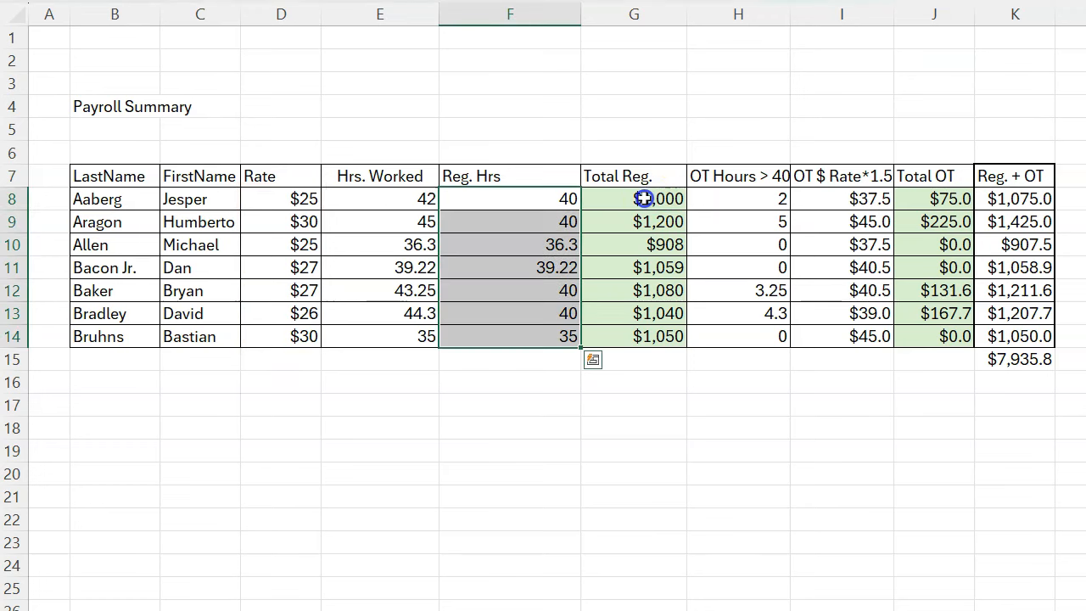
left_click_drag(642, 199, 642, 332)
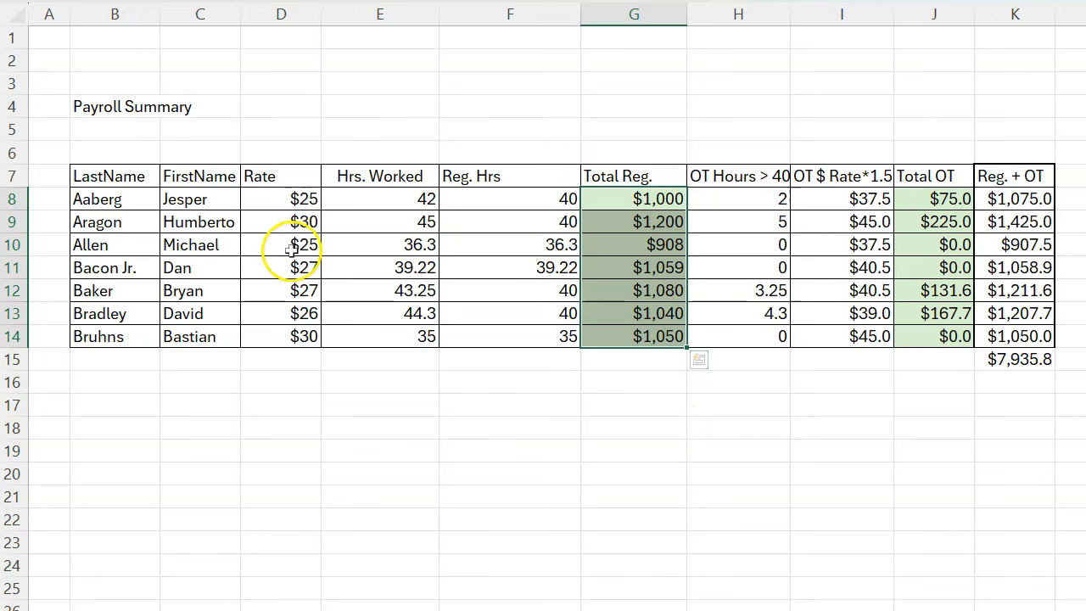
left_click_drag(285, 203, 282, 336)
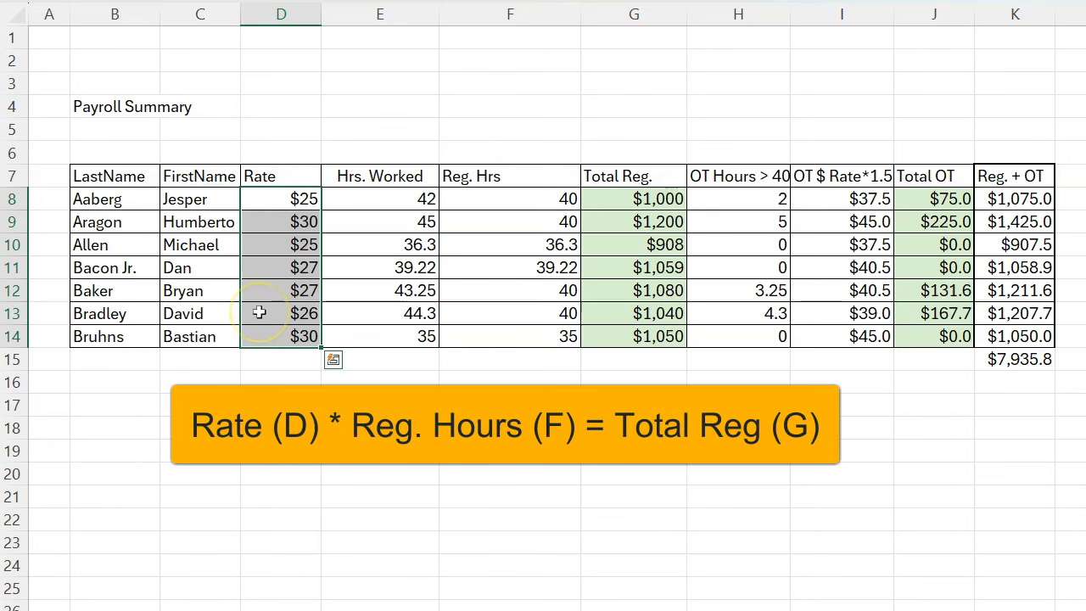
left_click_drag(500, 202, 505, 328)
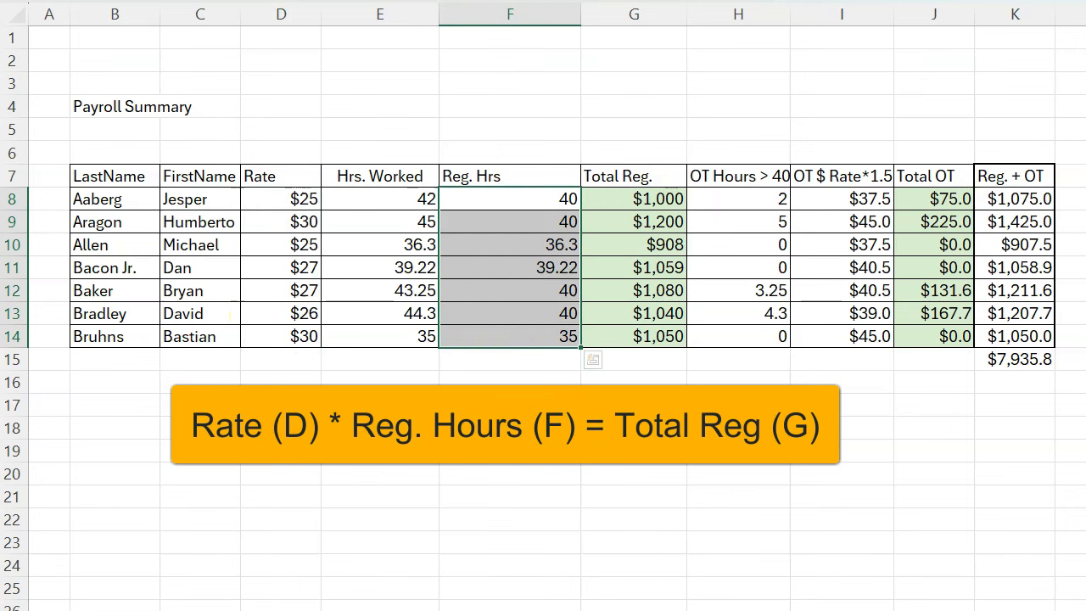
left_click(759, 201)
left_click_drag(759, 206, 747, 333)
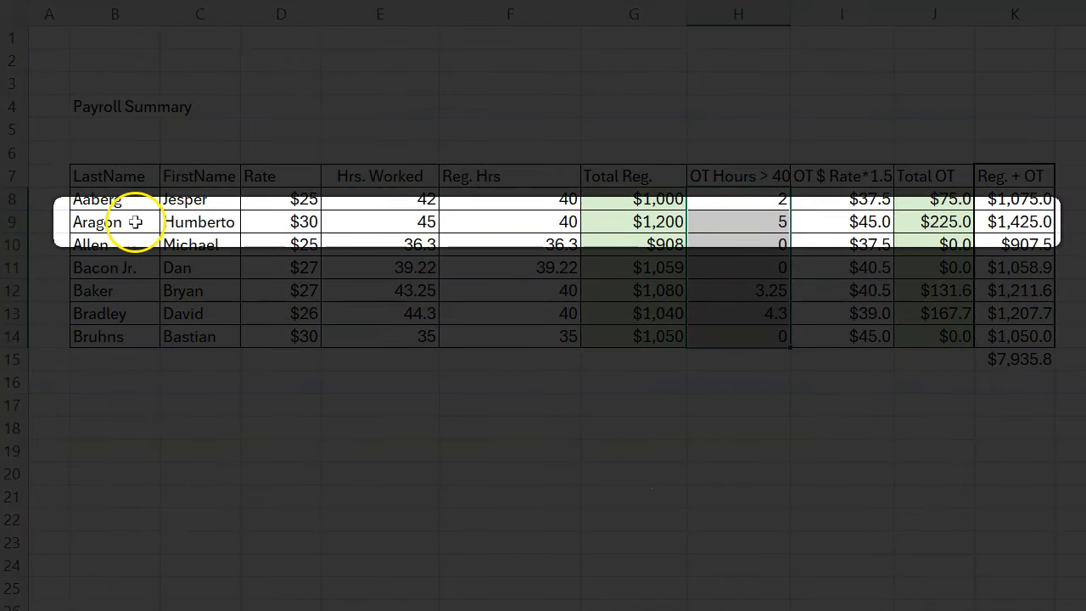
left_click(135, 223)
left_click(396, 217)
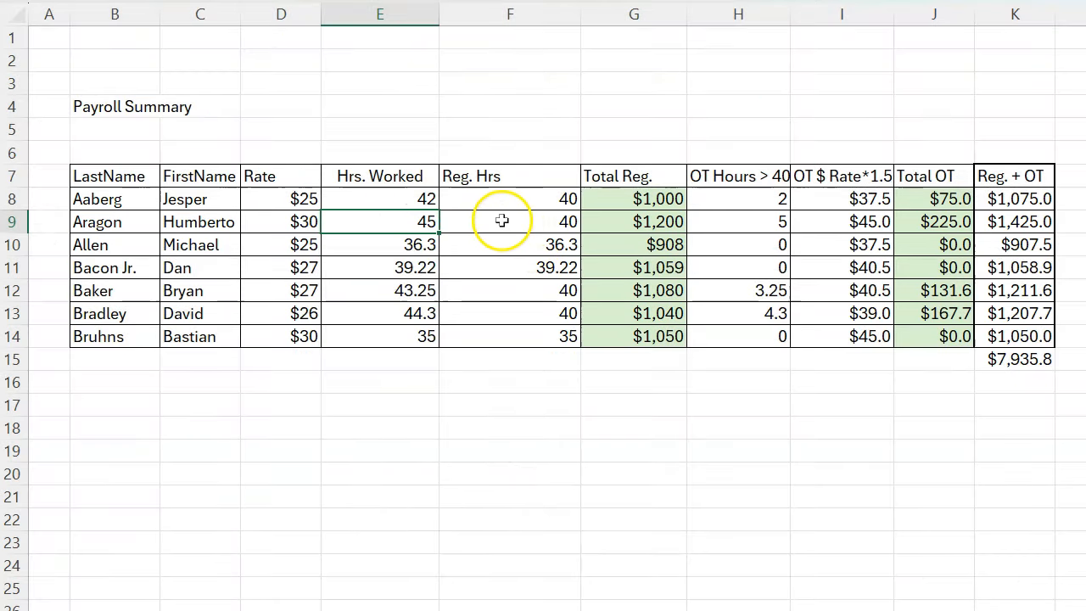
left_click(502, 220)
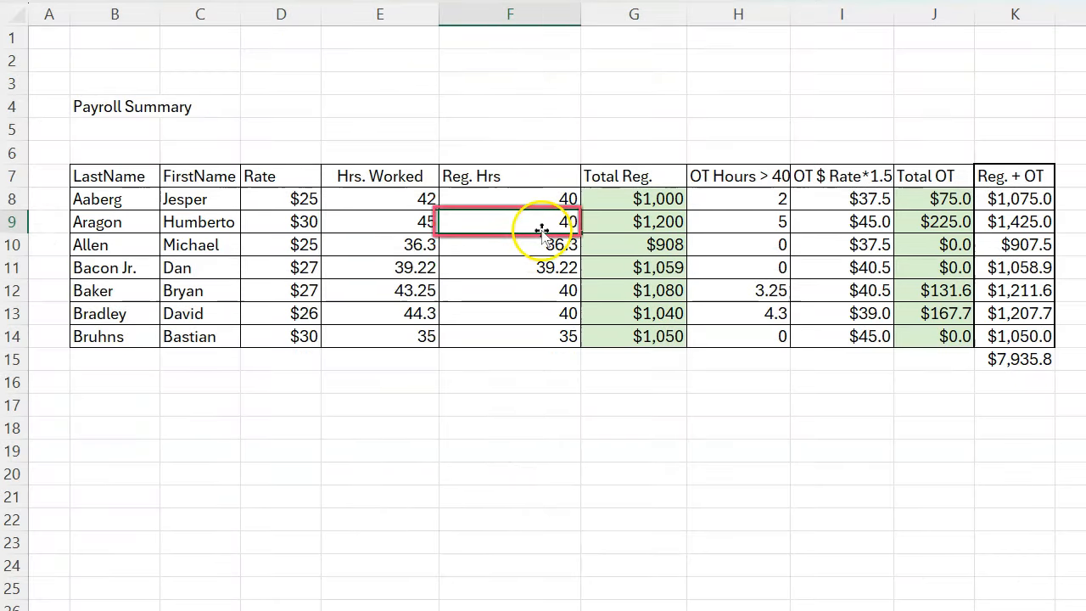
left_click(738, 225)
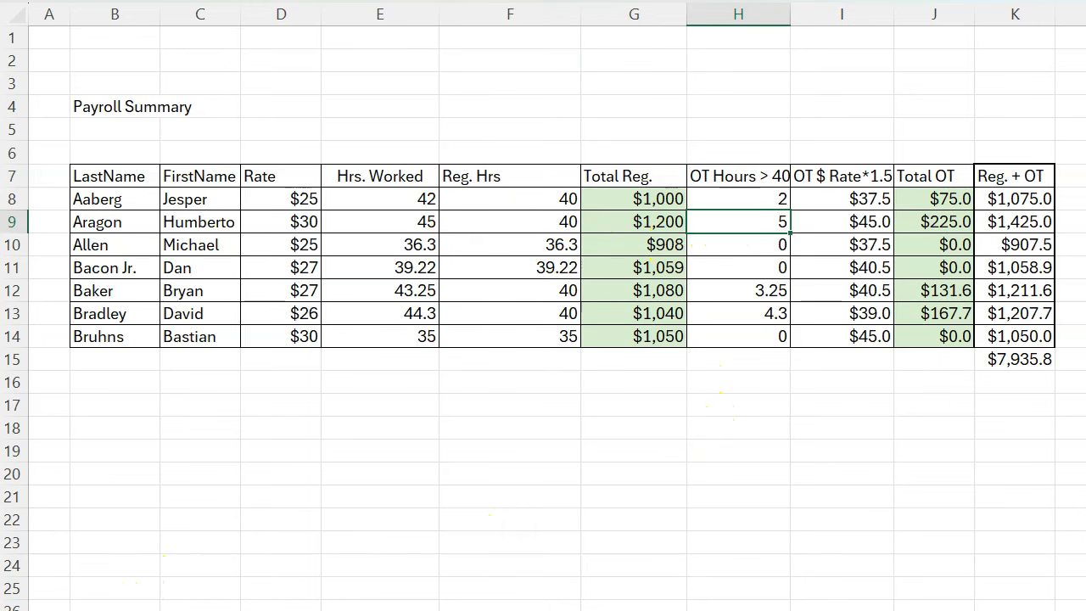
left_click_drag(1029, 200, 1023, 335)
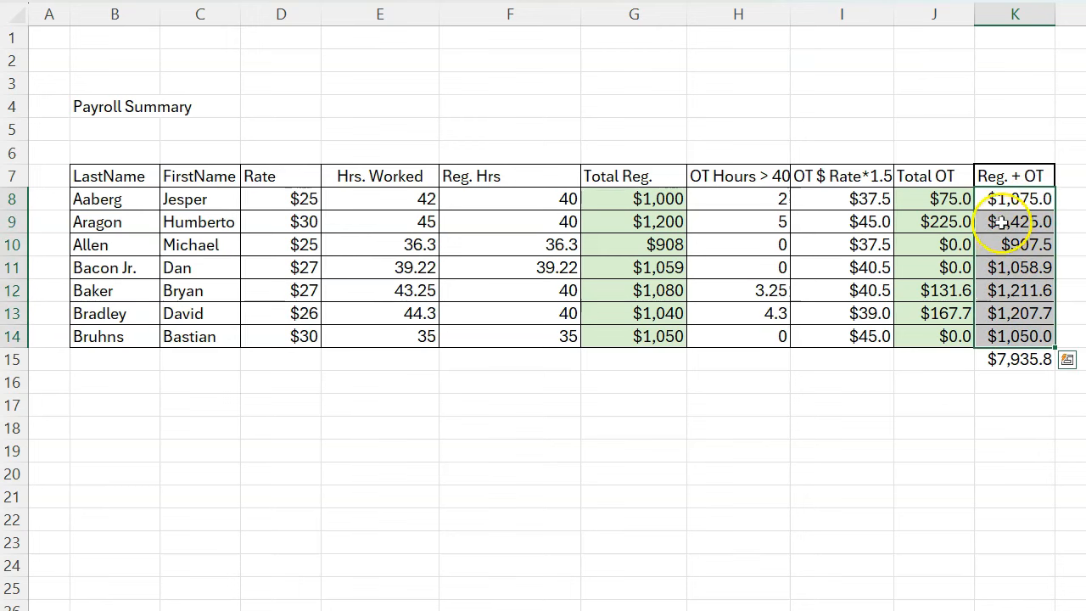
left_click_drag(645, 200, 656, 333)
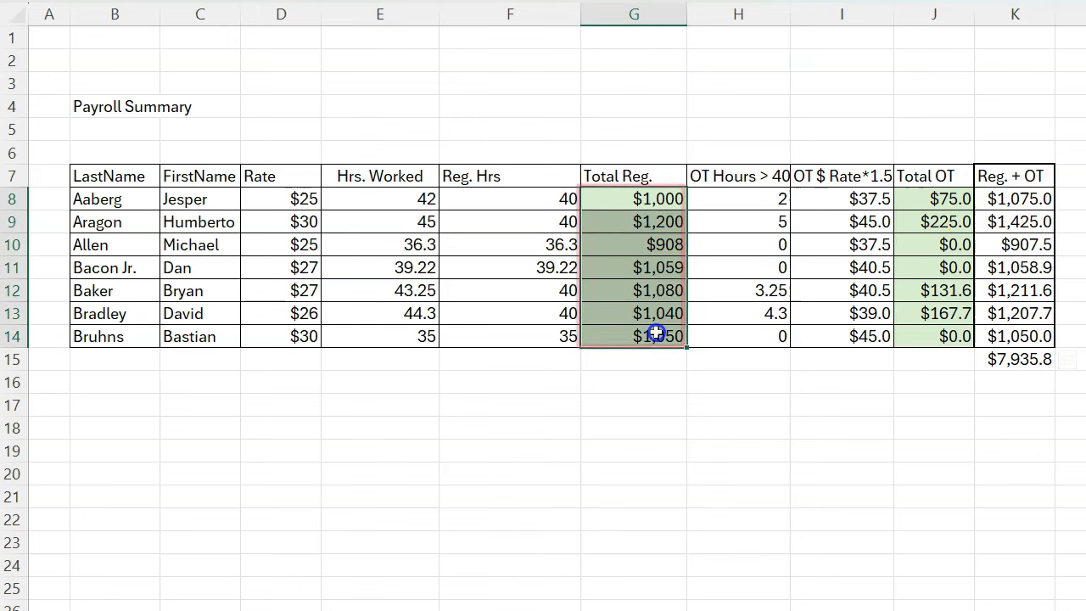
left_click_drag(918, 197, 940, 342)
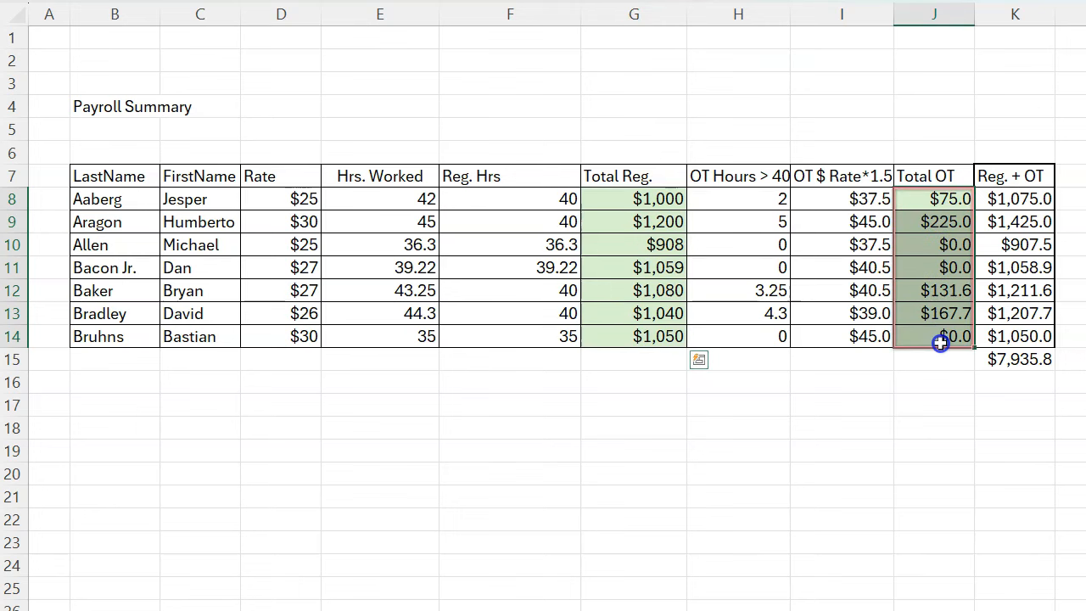
left_click(1027, 202)
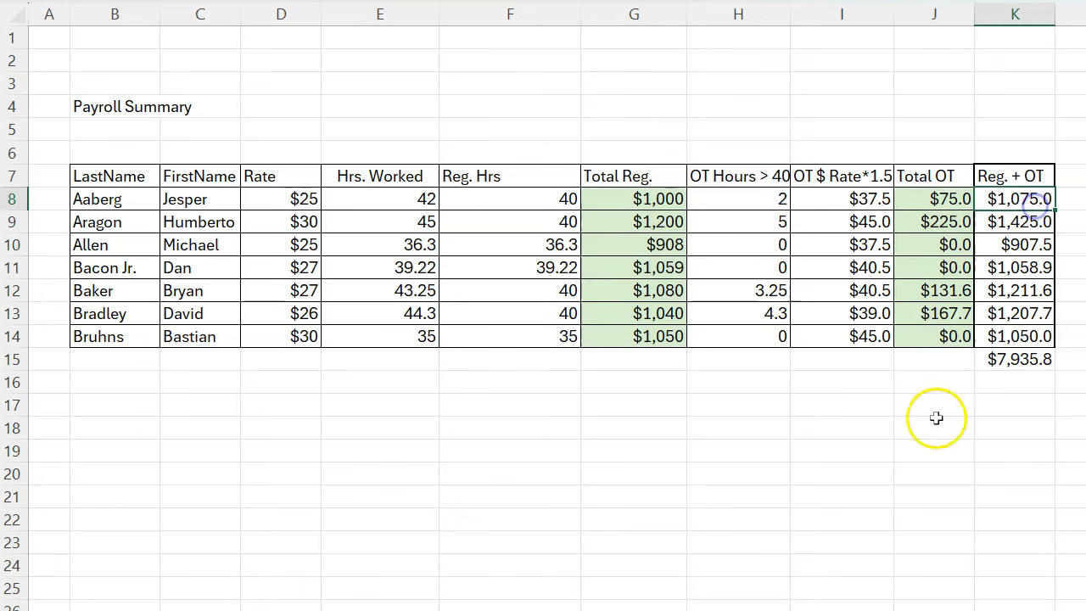
left_click(1085, 610)
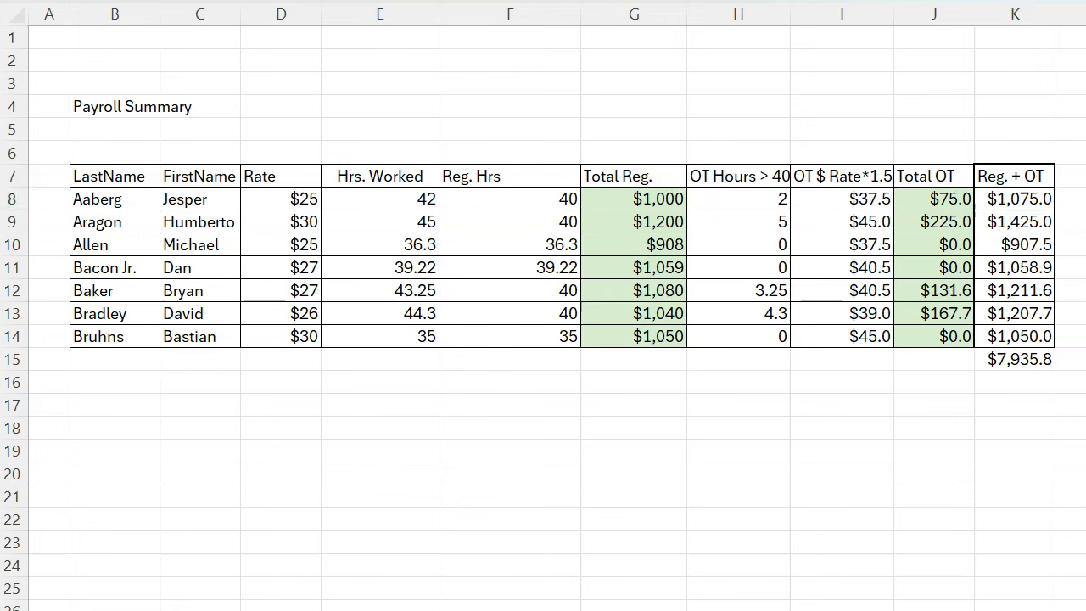
- Clear the calculated values in rows 8 to 14 from the Reg. Hrs column through the Reg. + OT column
left_click_drag(509, 201, 980, 339)
key("Delete")
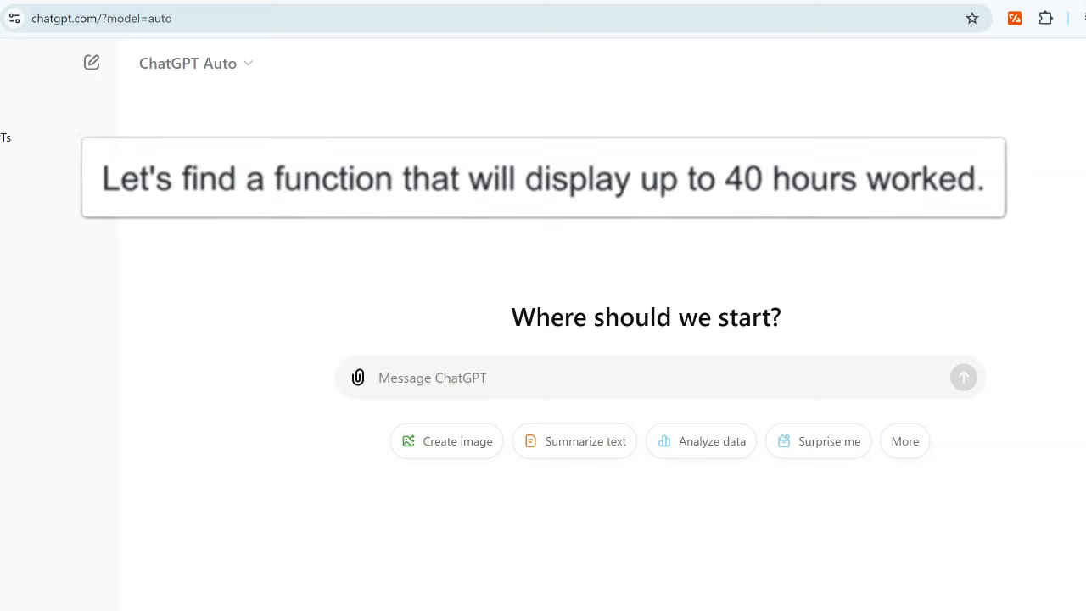
- In ChatGPT, ask for an Excel formula that displays a cell's hours if less than or equal to 40, and 40 if they are greater
left_click(449, 377)
type("create a formula in excel if the hours in a cell are less or equal than 40, display that number as a result. If the hours are greater than 40 then display 40")
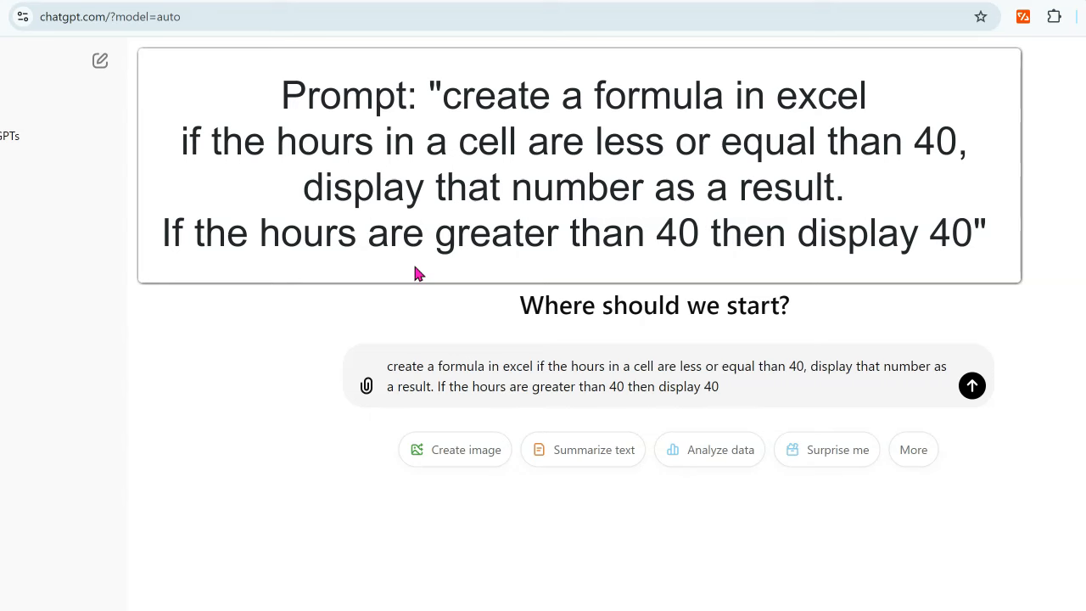
left_click(971, 386)
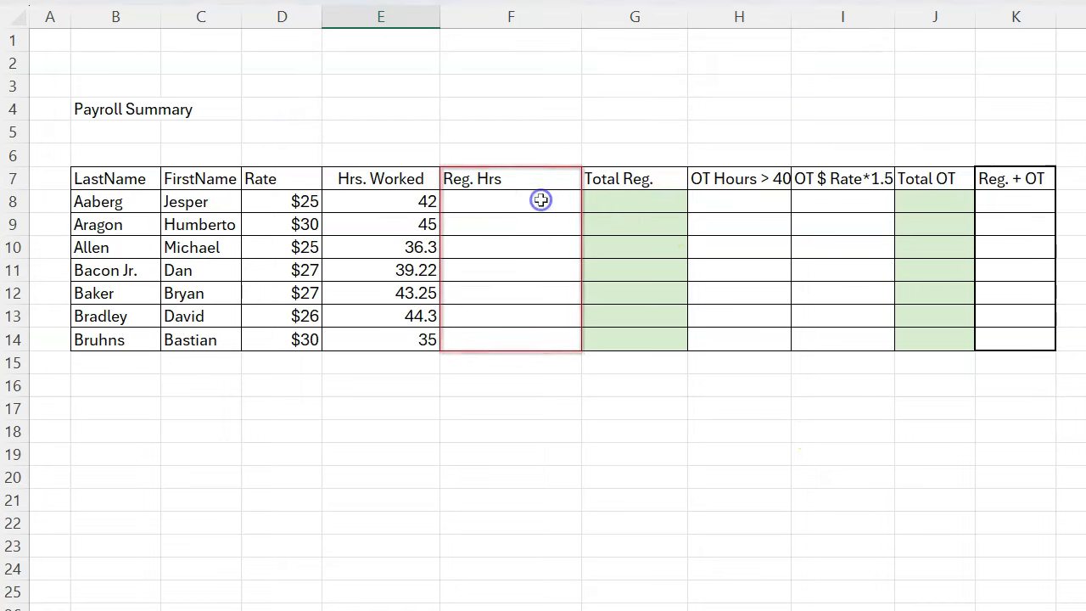
- Copy ChatGPT's formula =IF(A1 <= 40, A1, 40) and paste it into cell F8 of the Excel payroll sheet
left_click_drag(540, 200, 521, 339)
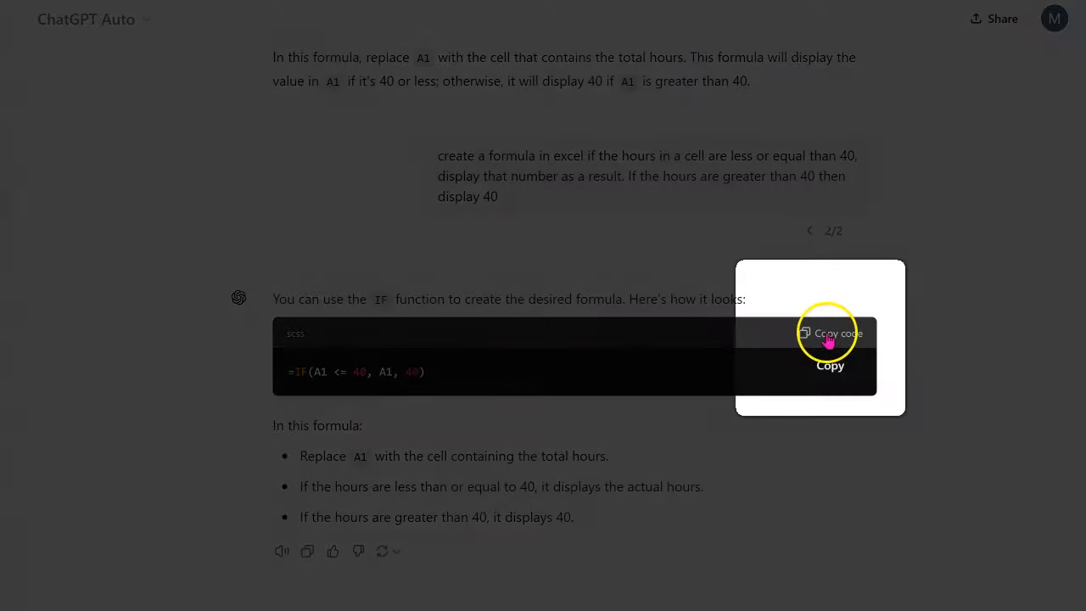
left_click(828, 335)
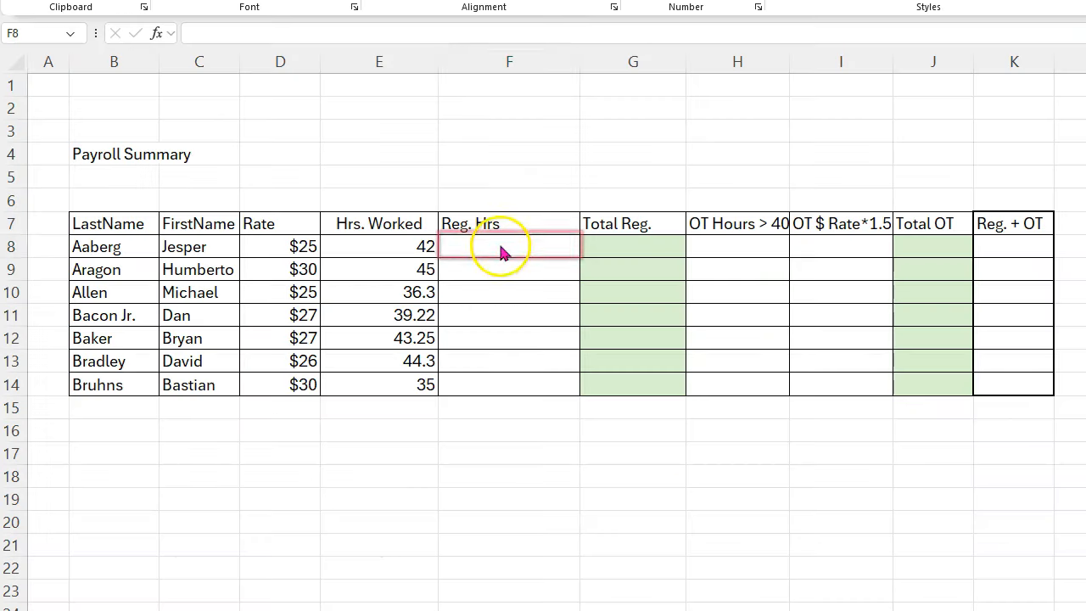
left_click(501, 245)
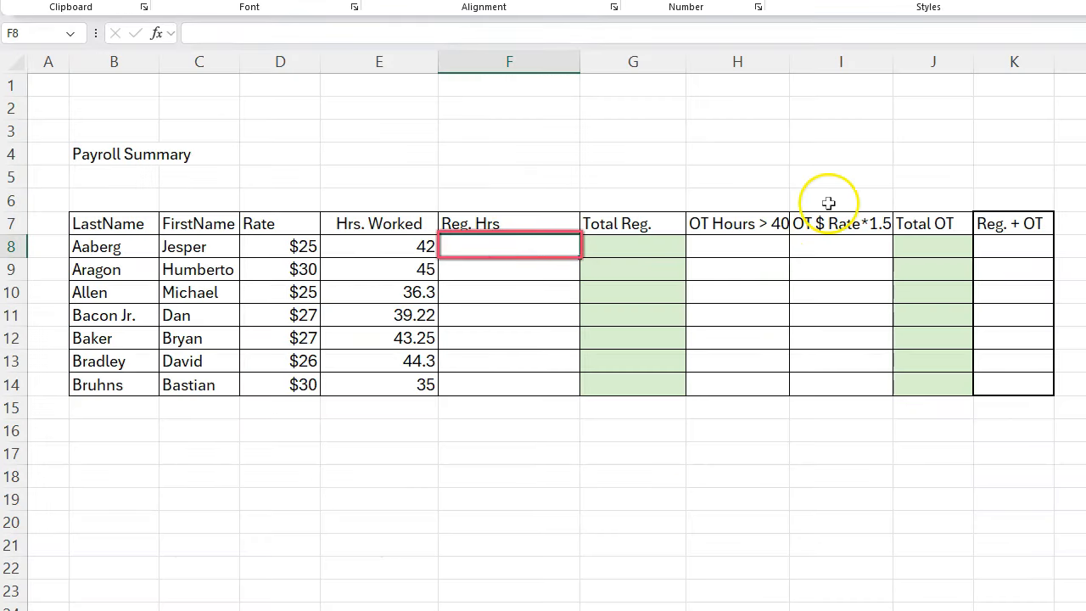
key("ctrl+v")
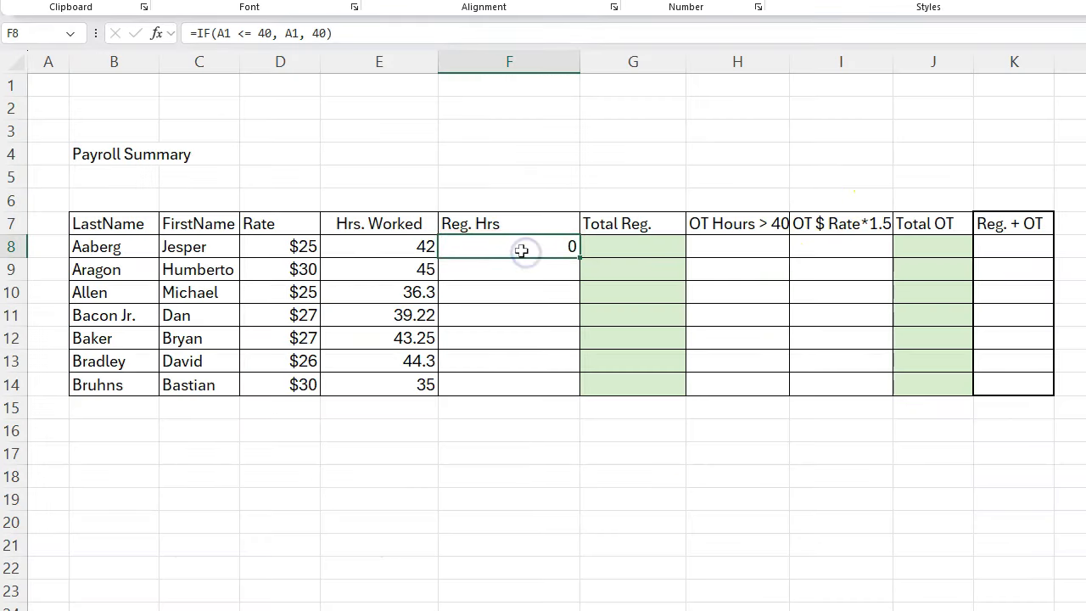
- Replace both A1 references in the F8 formula with E8 so it reads =IF(E8 <= 40, E8, 40)
double_click(234, 33)
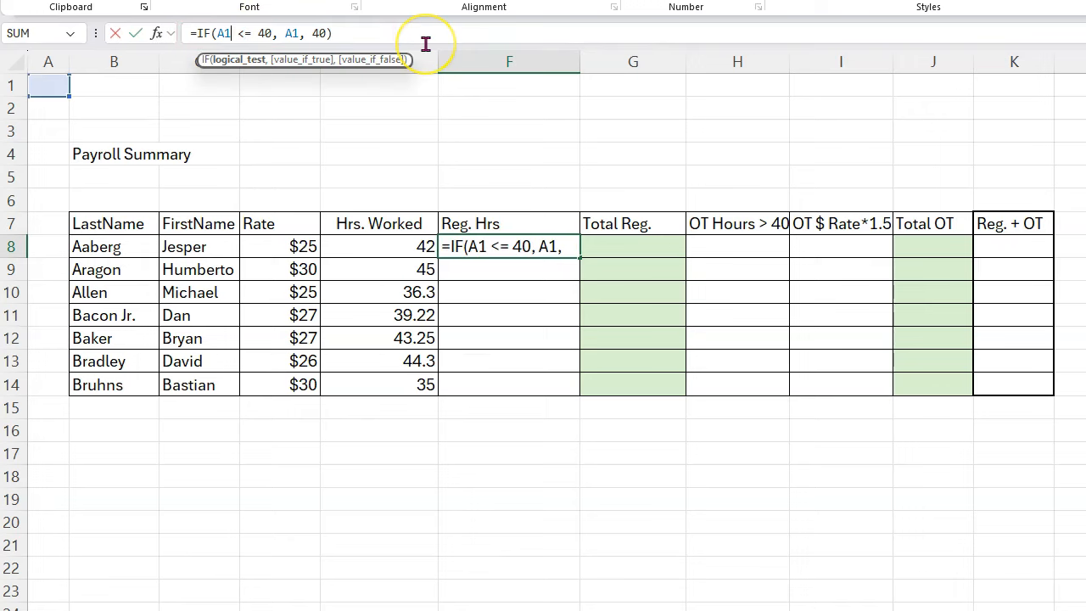
type("a")
key("BackSpace")
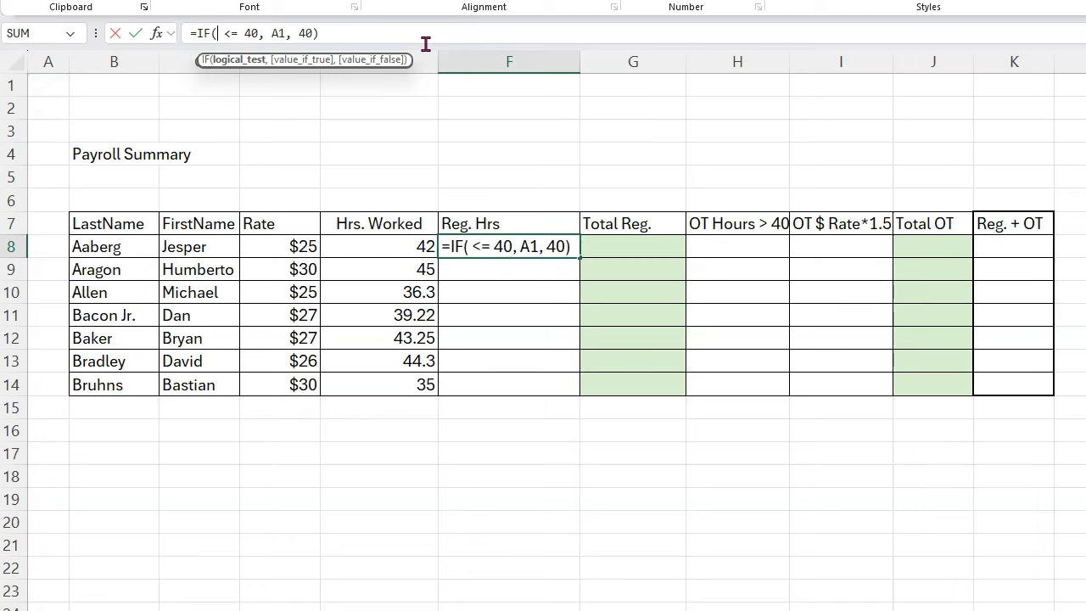
type("E8")
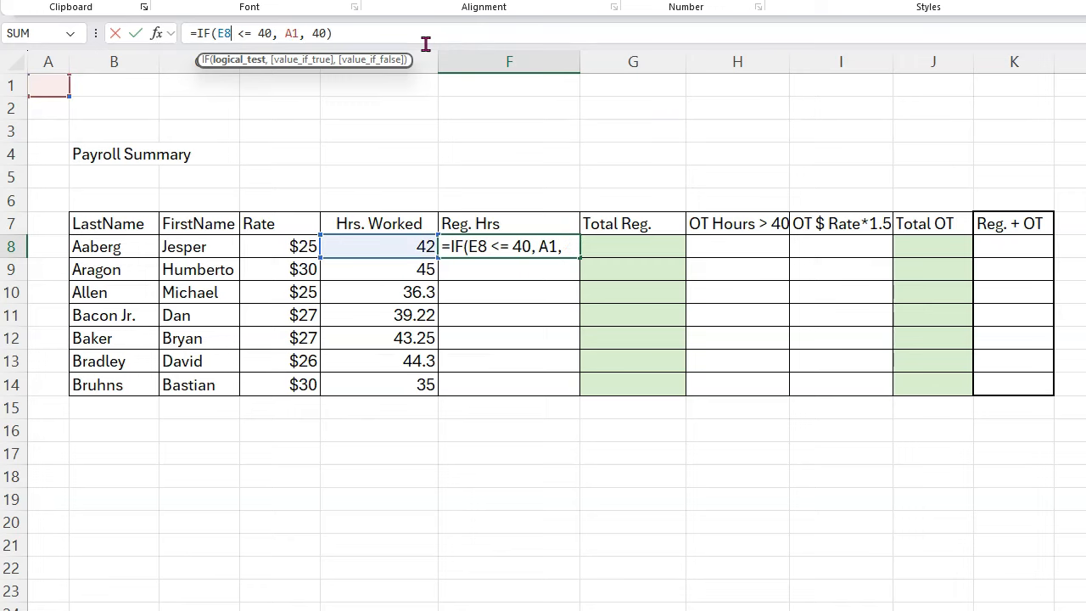
left_click(292, 34)
key("BackSpace")
key("BackSpace")
type("E8")
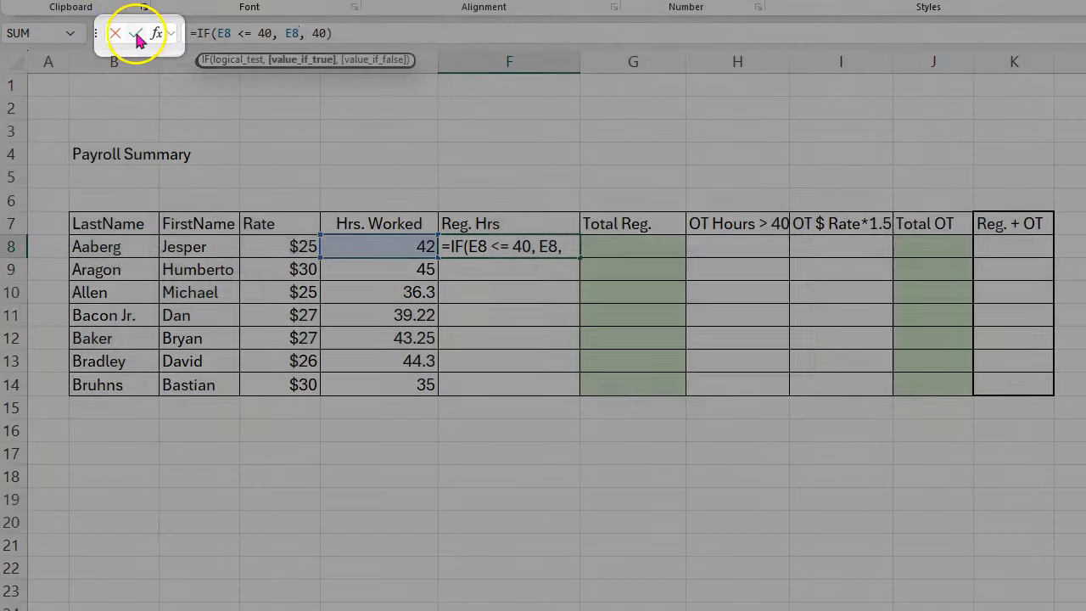
left_click(135, 34)
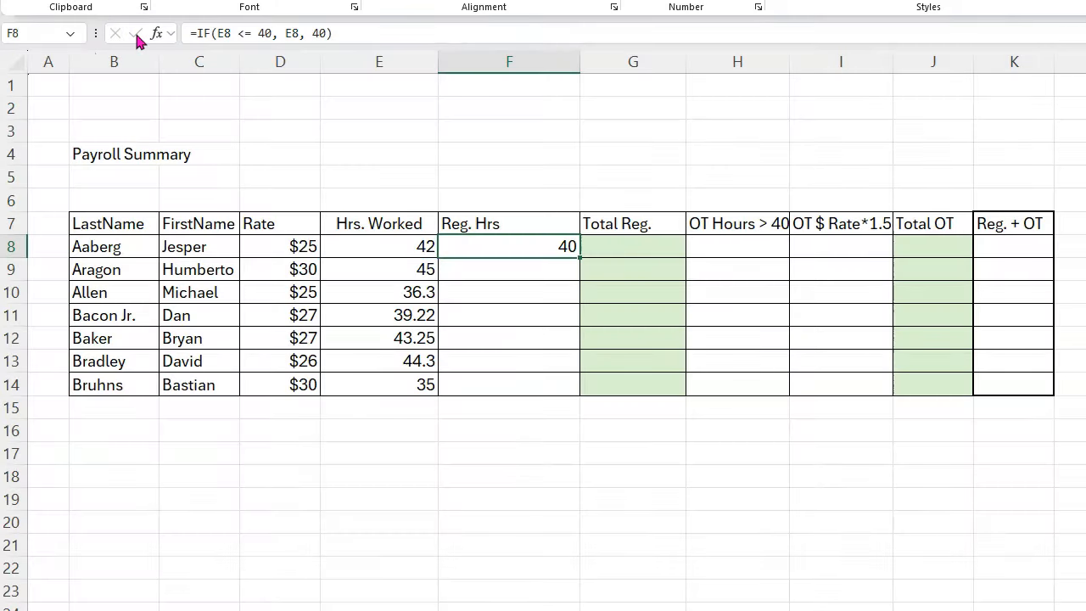
- Fill the F8 formula down the Reg. Hrs column through row 14
left_click(529, 246)
double_click(579, 257)
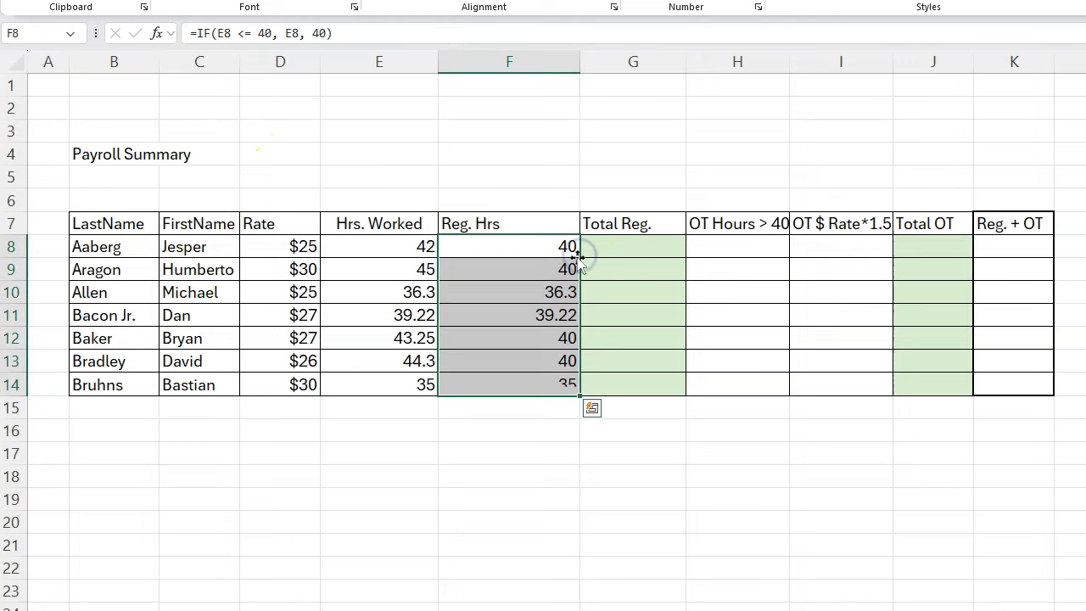
left_click(492, 451)
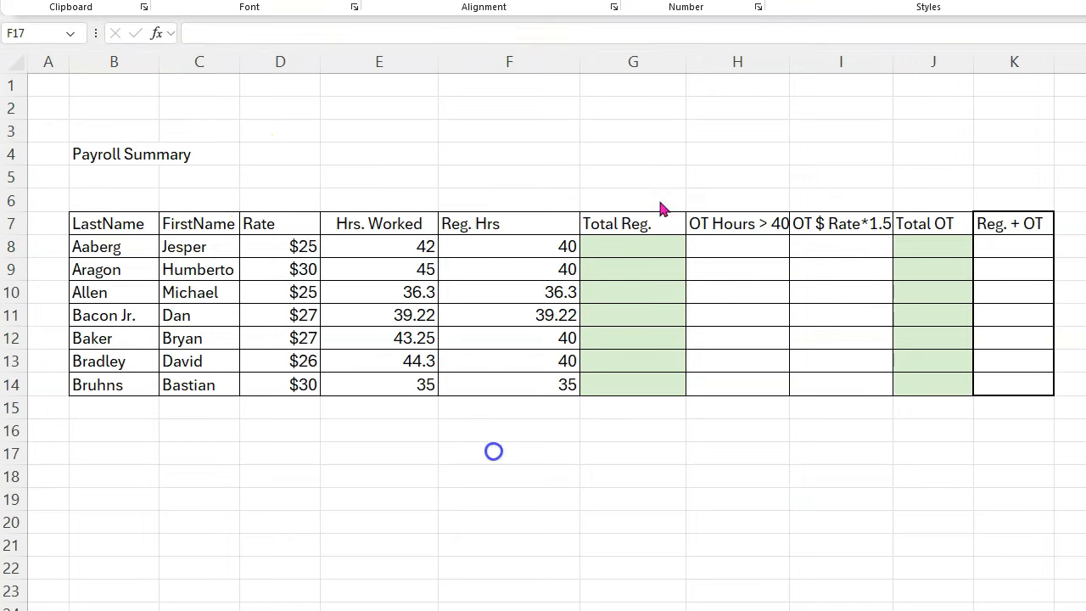
- Enter =D8*F8 in the first Total Reg. cell, G8, to multiply the rate by the regular hours
left_click(632, 250)
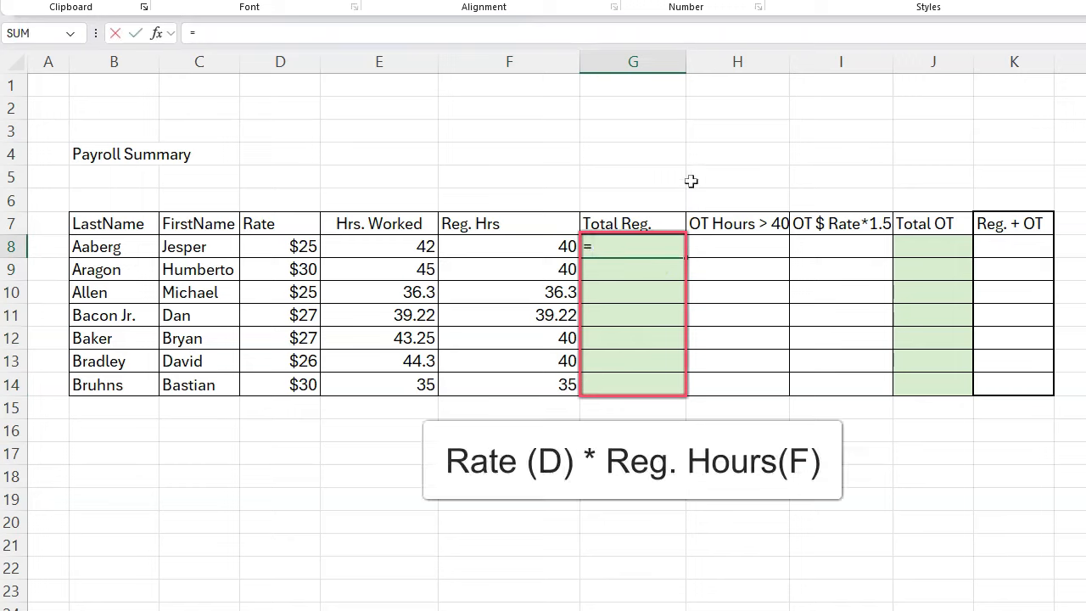
type("=")
left_click(289, 248)
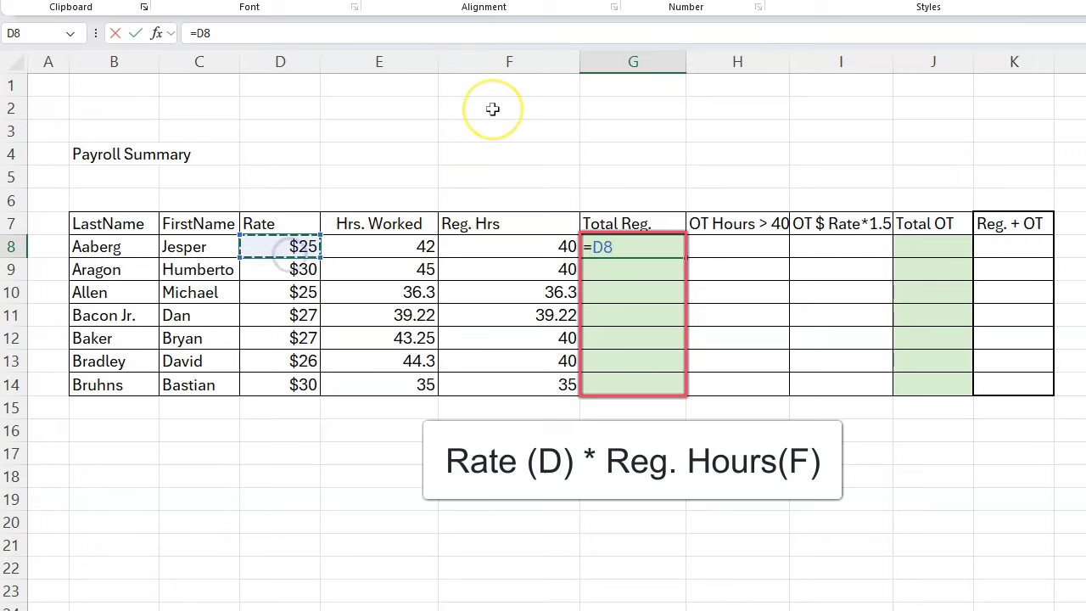
type("*")
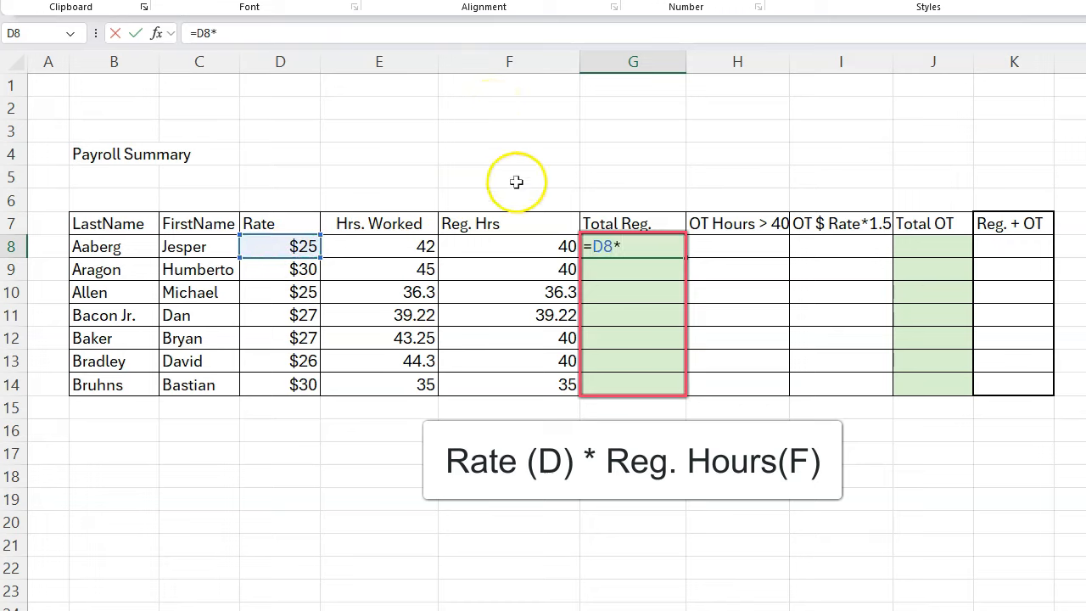
left_click(492, 247)
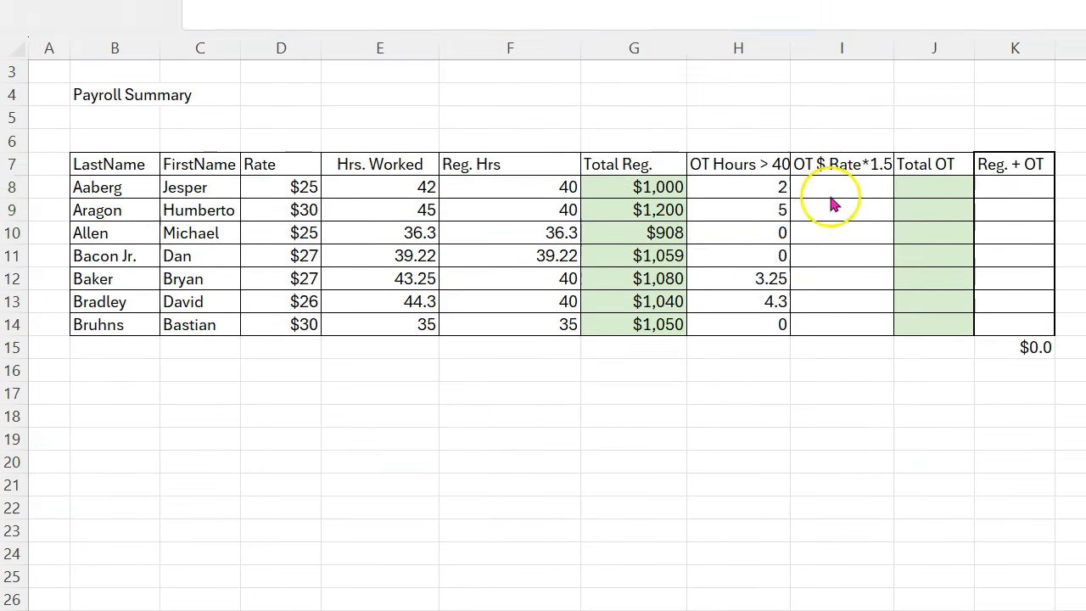
- Enter =D8*1.5 in cell I8 to calculate the first employee's overtime rate
left_click(835, 186)
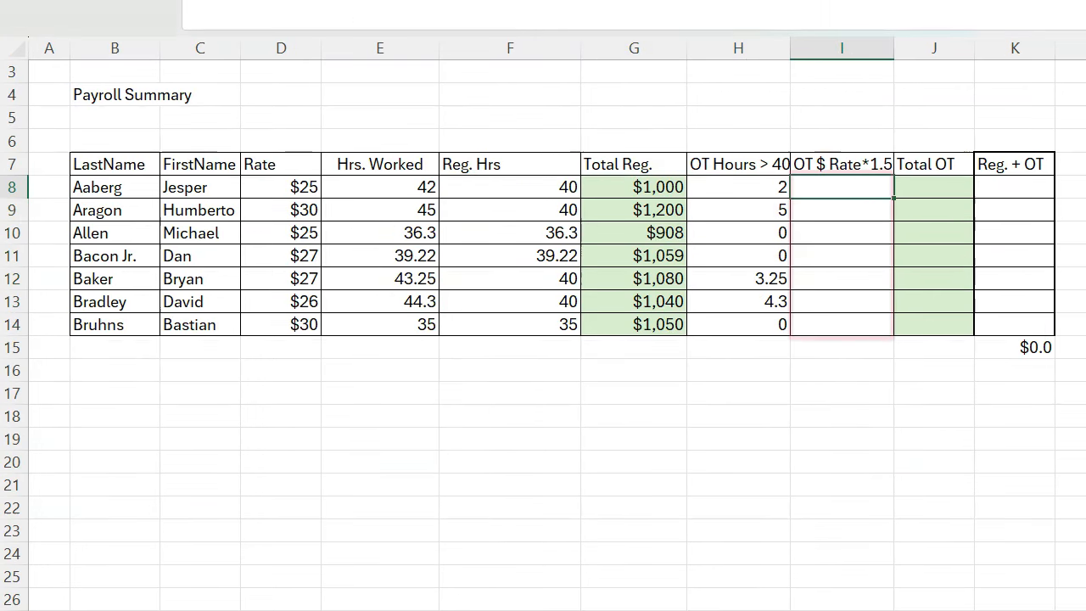
type("=")
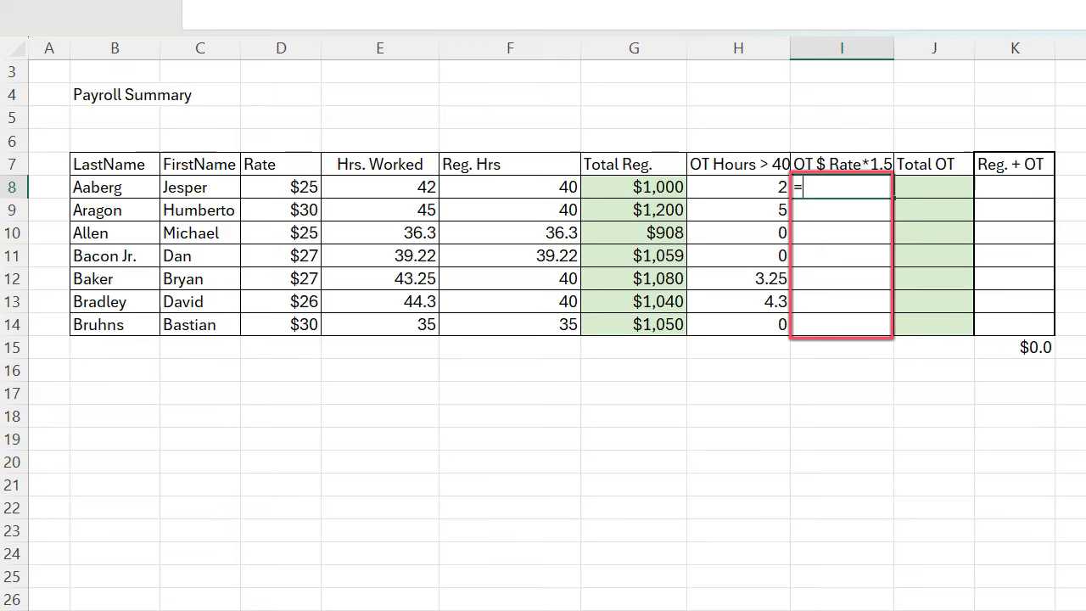
left_click(288, 187)
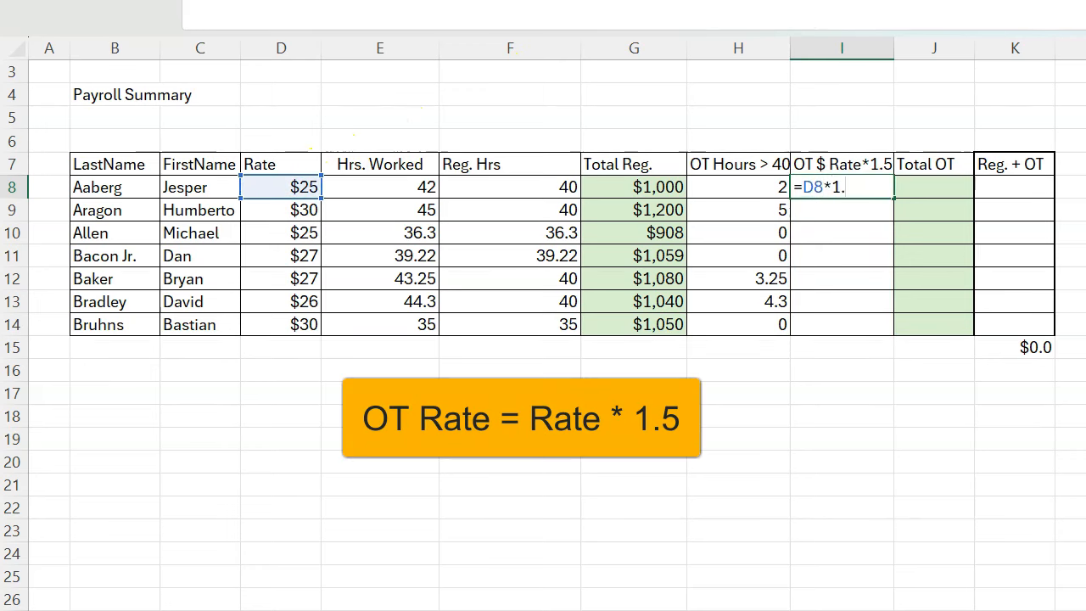
key("Return")
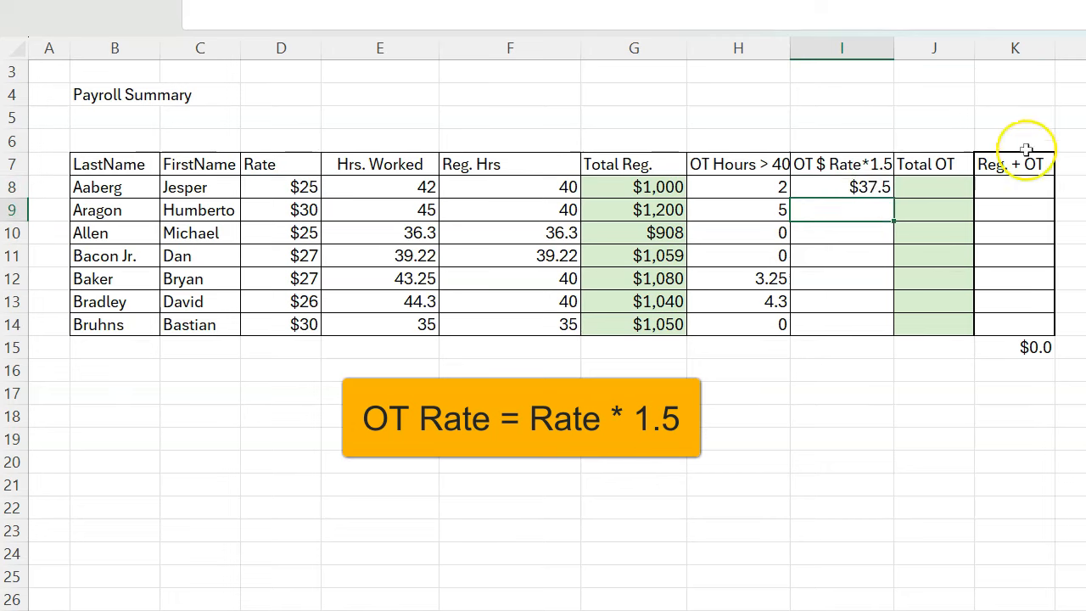
- Fill the I8 overtime rate formula down the OT $ Rate*1.5 column through row 14
left_click(877, 185)
double_click(890, 197)
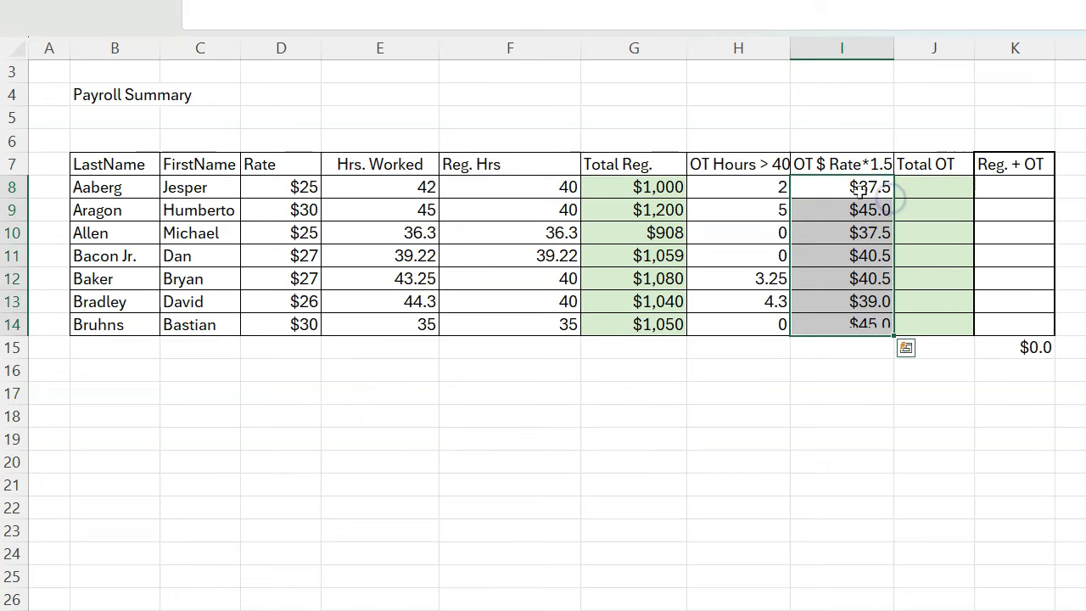
left_click(859, 188)
- Enter =I8*H8 in the first Total OT cell, J8, and fill the formula down through row 14
left_click(927, 195)
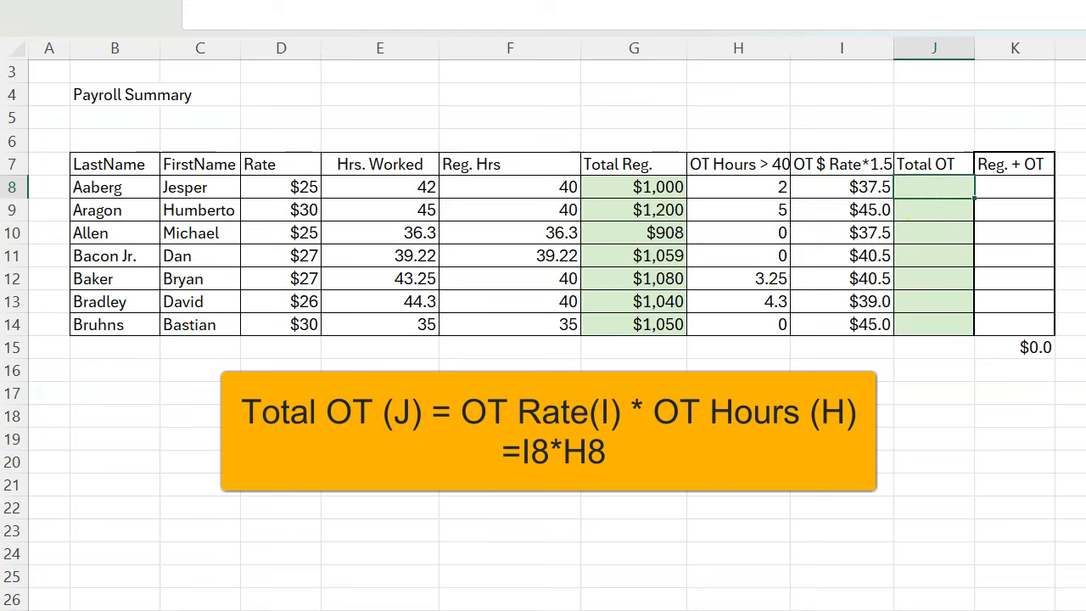
type("=")
left_click(861, 186)
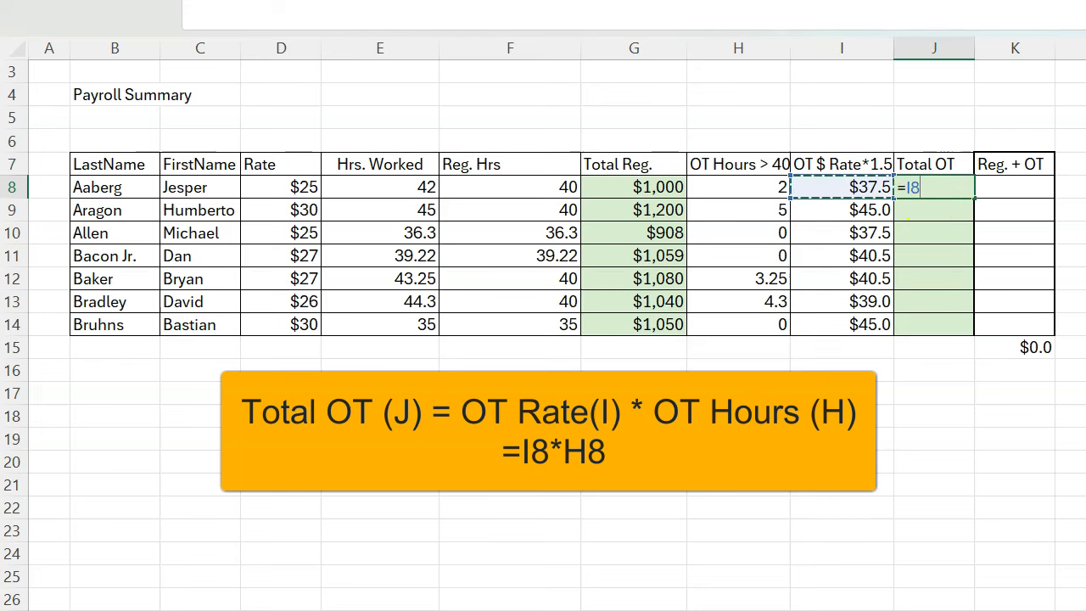
type("*")
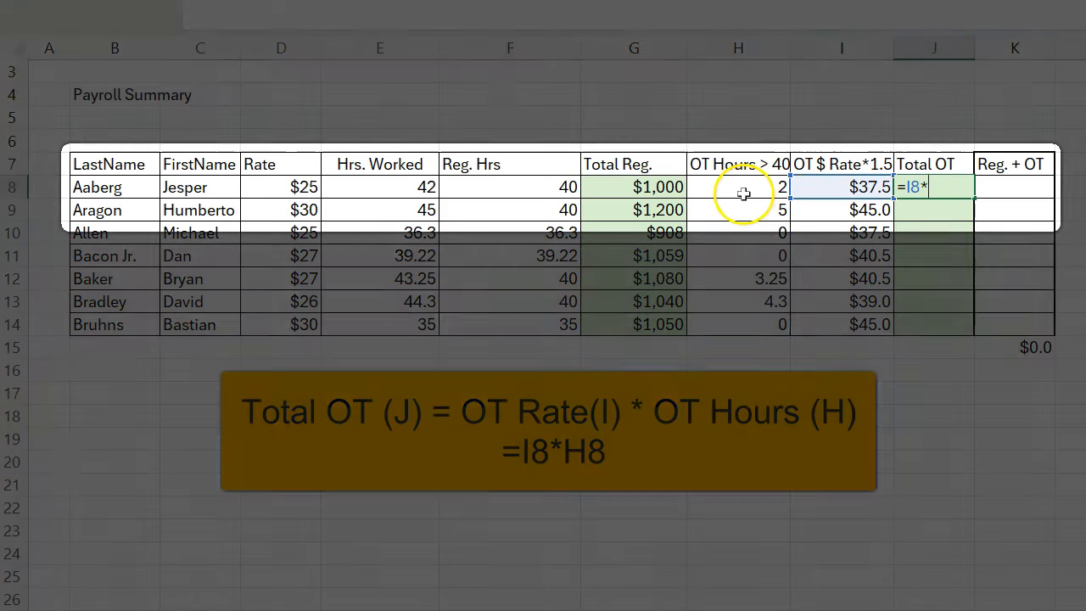
left_click(743, 191)
key("Return")
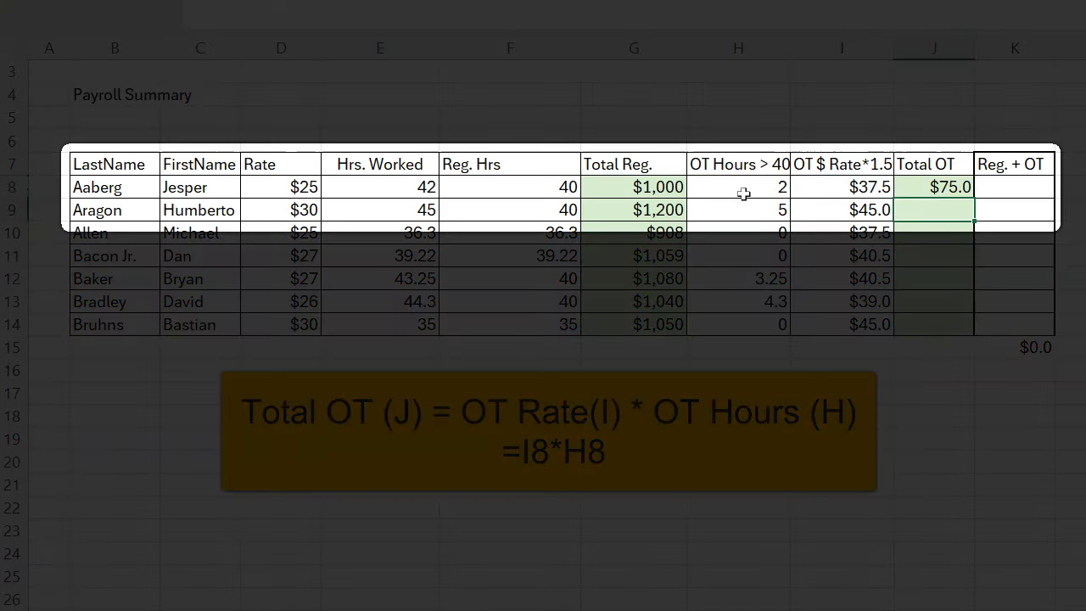
double_click(973, 197)
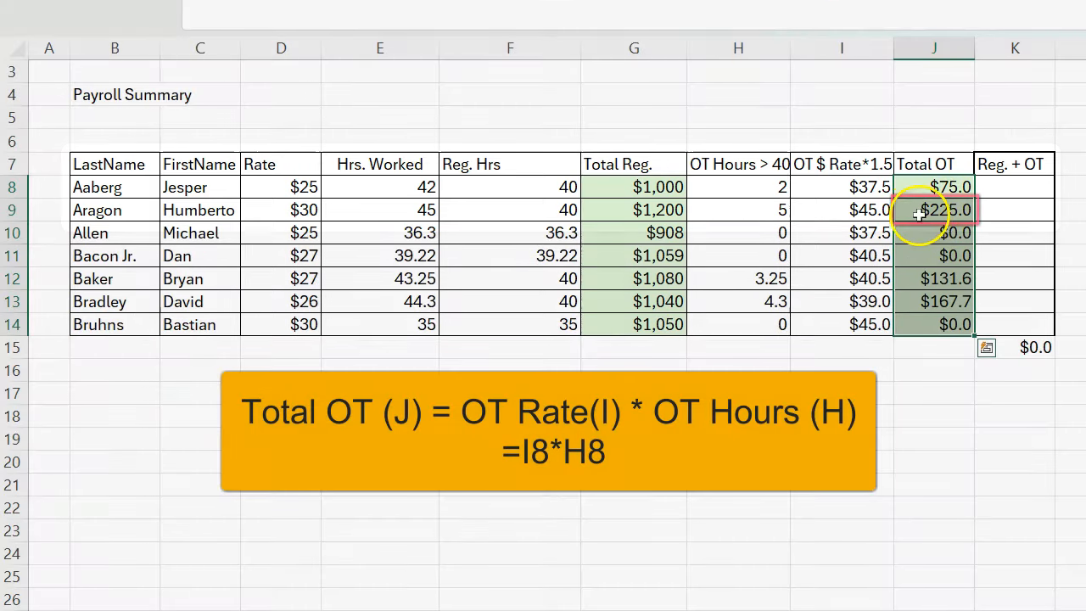
left_click(918, 216)
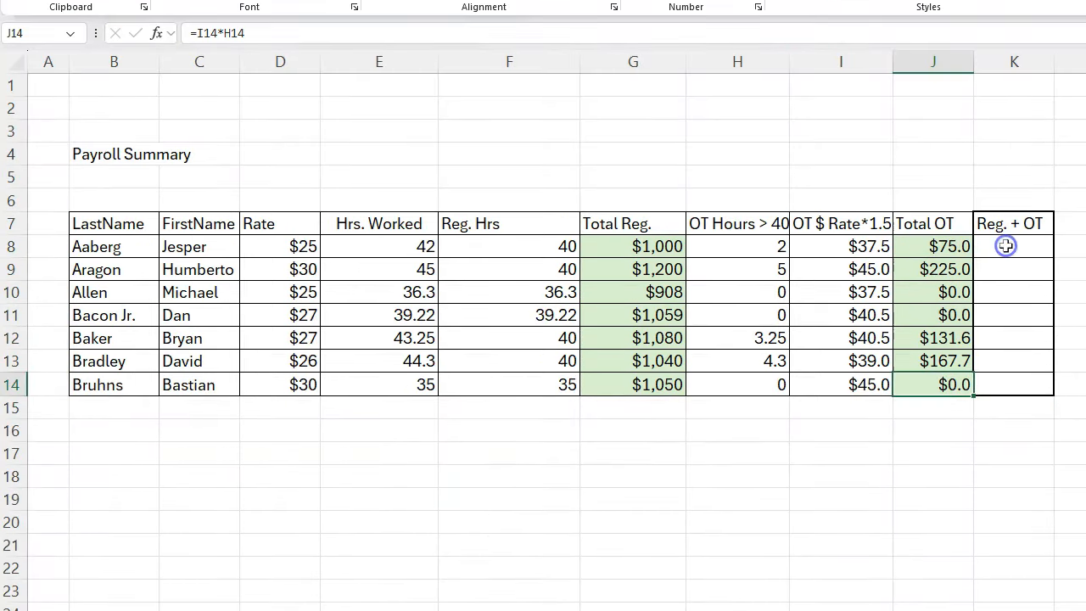
- Enter =G8+J8 in the first Reg. + OT cell, K8, and fill the formula down through row 14
key("F2")
left_click(1021, 251)
type("=")
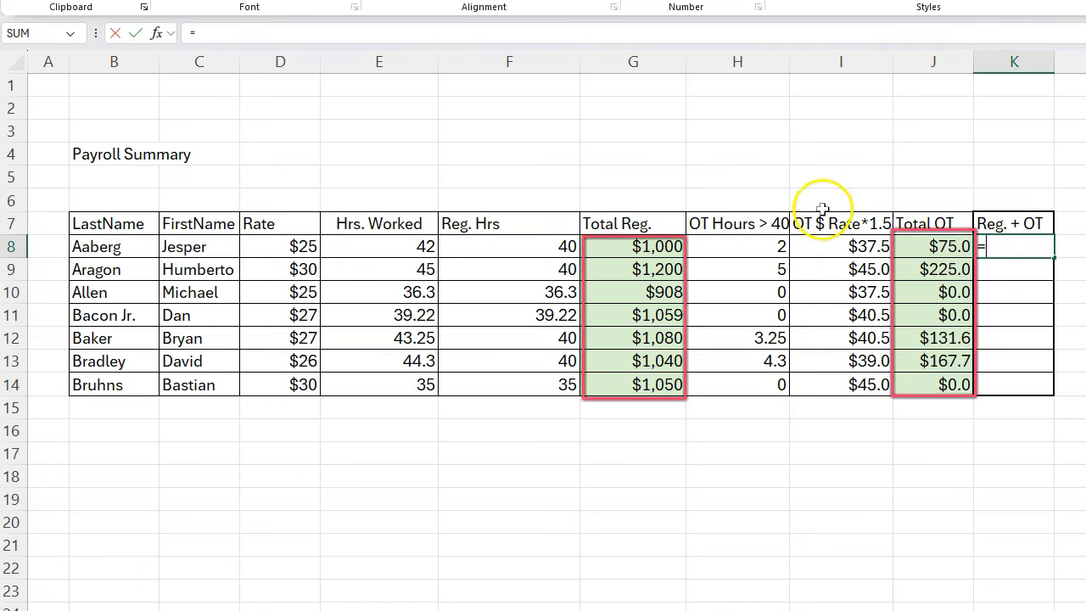
left_click(638, 246)
type("+")
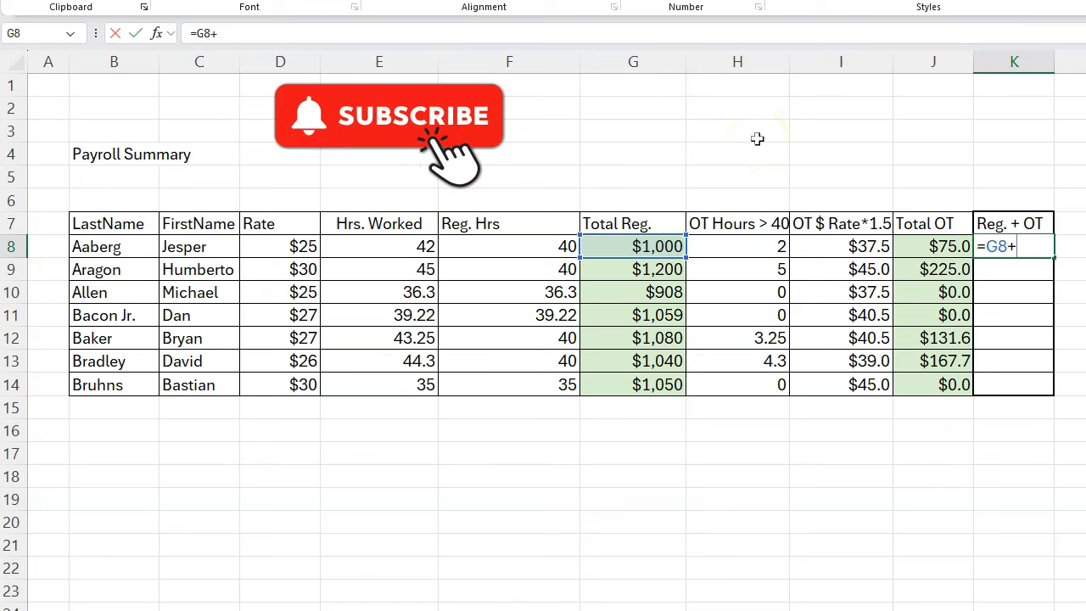
left_click(952, 246)
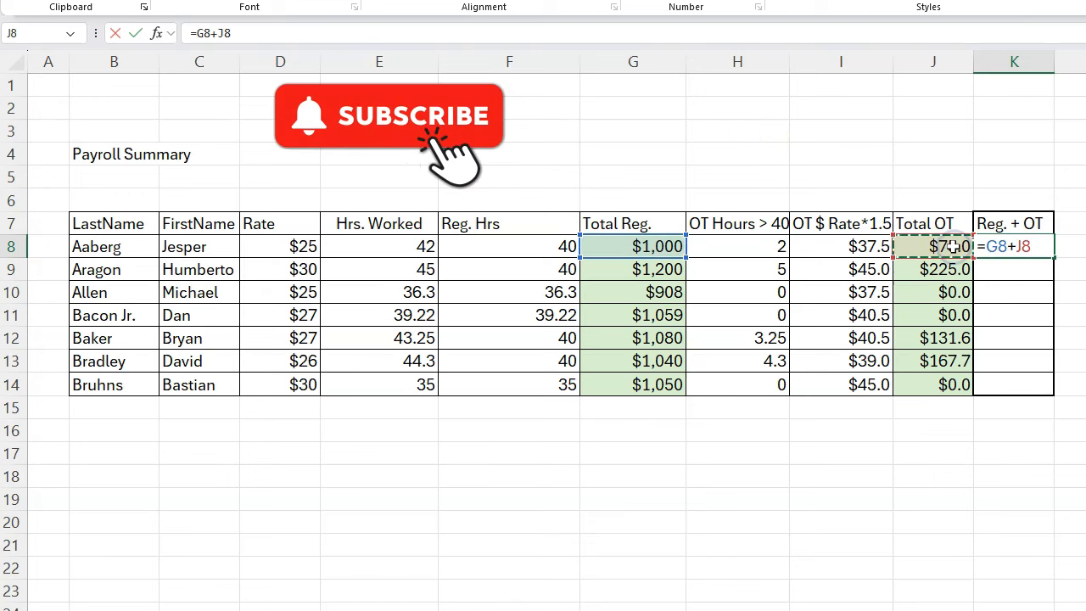
key("Return")
left_click(1016, 247)
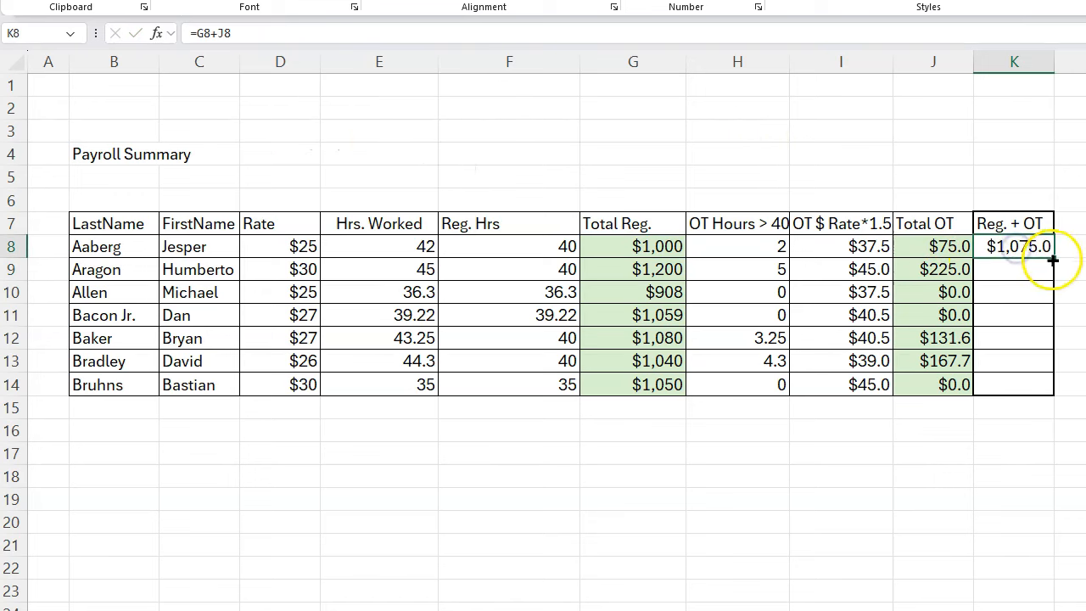
double_click(1052, 259)
- Total the Reg. + OT column in cell K15 with =SUM(K8:K14)
left_click(1001, 410)
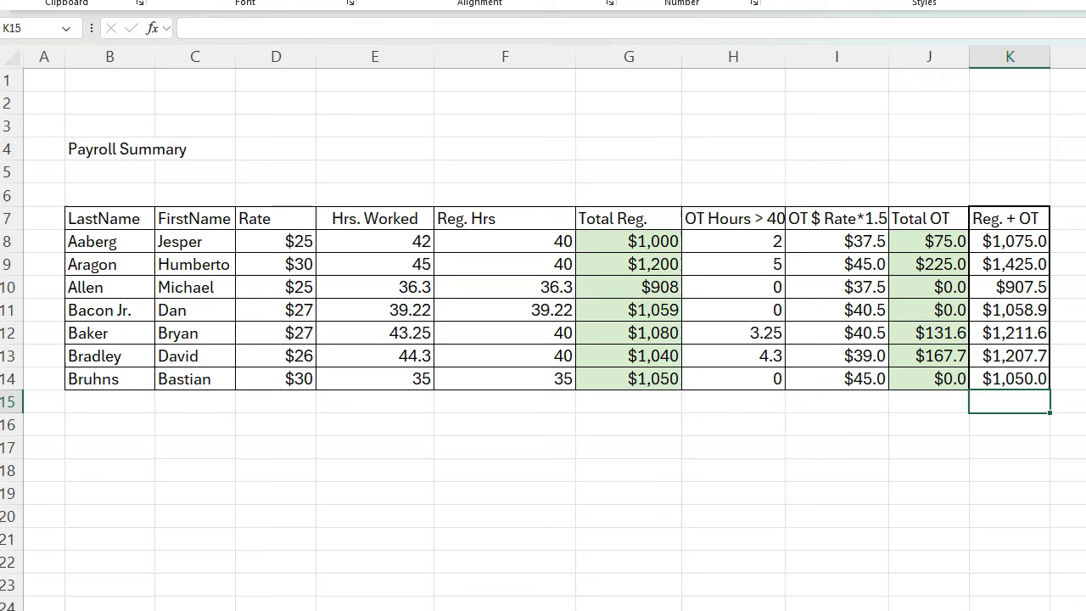
key("alt+equal")
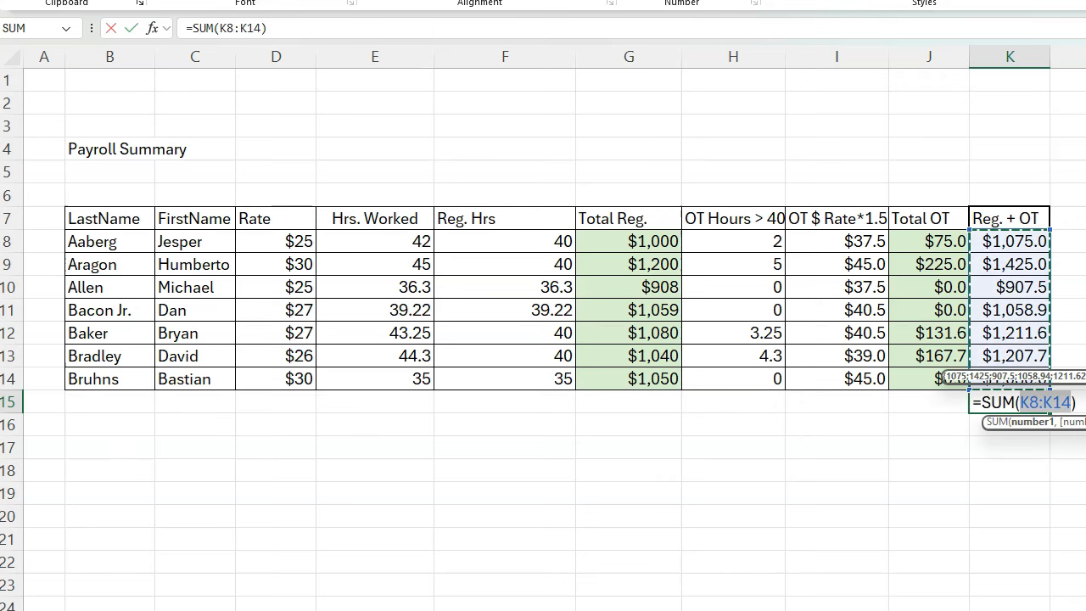
key("Return")
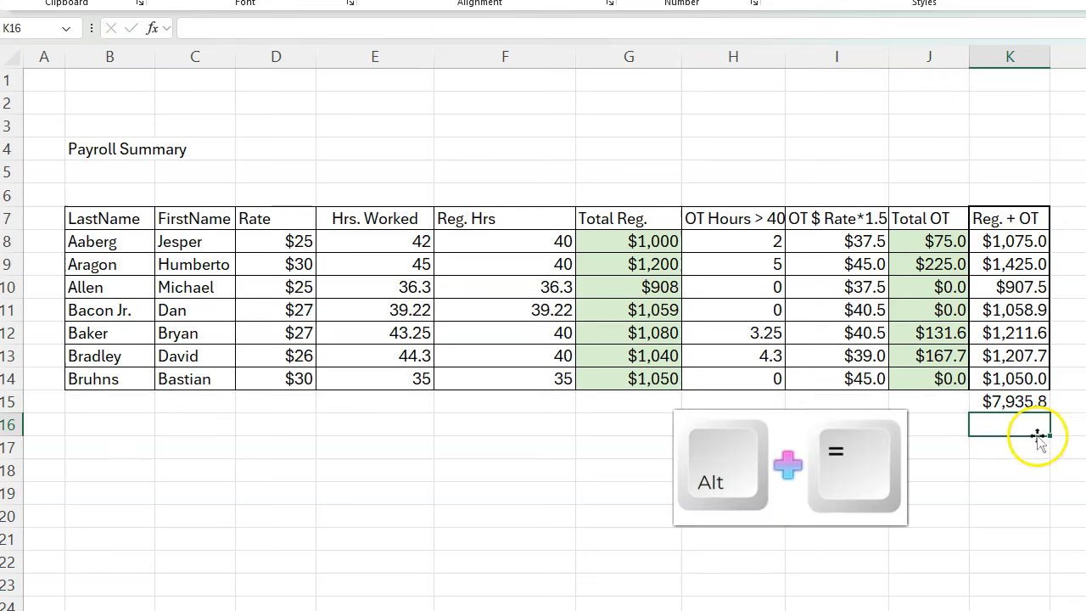
left_click(1017, 400)
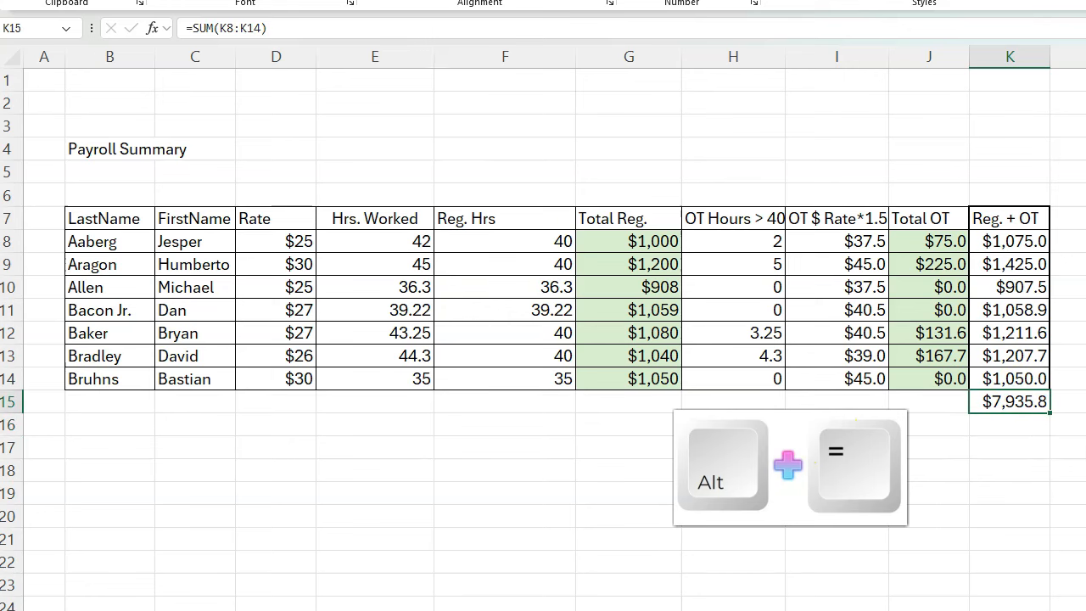